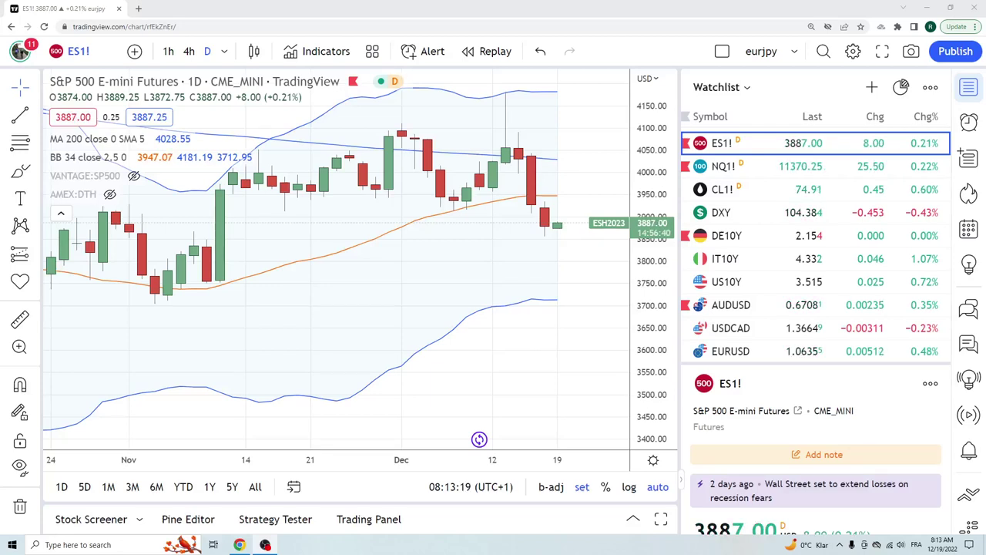
Load the USDJPY daily chart from the watchlist.
scroll(754, 206, down, 2)
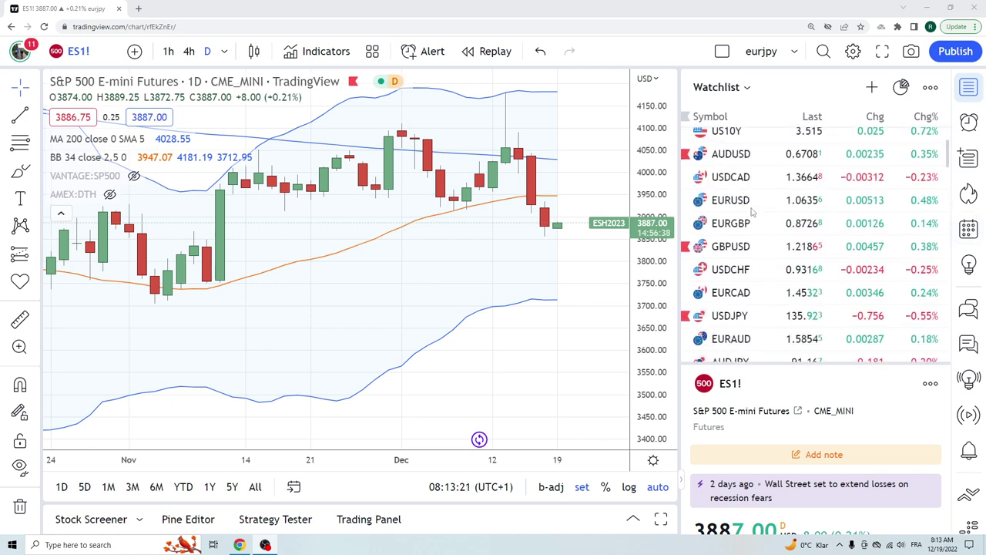
click(737, 312)
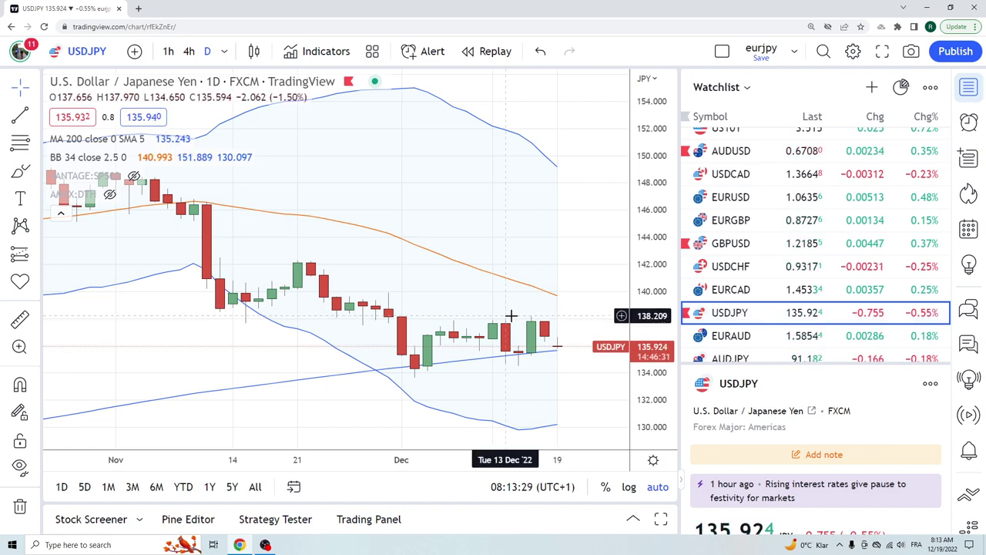
Review USDJPY on 1-hour candles, return to daily, then load the AUDJPY daily chart.
click(168, 51)
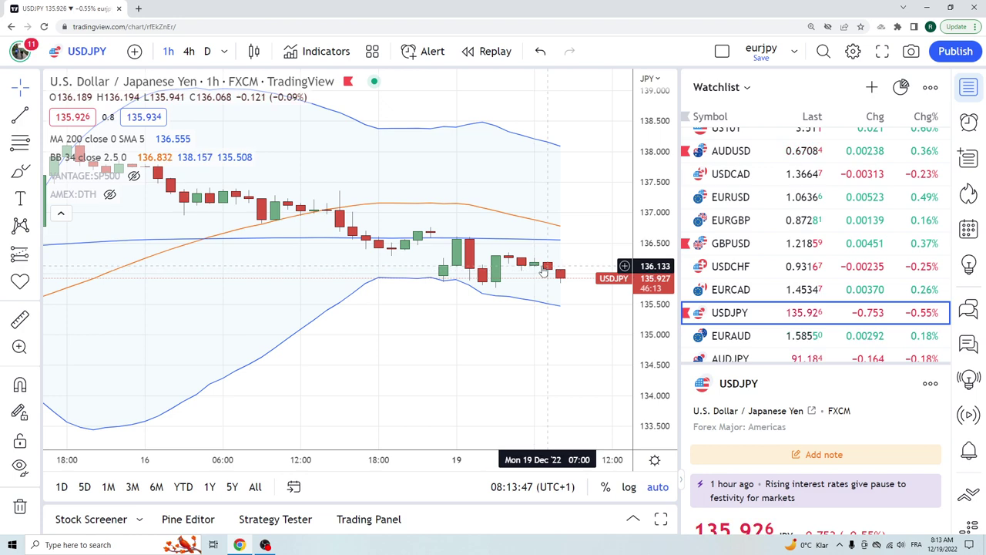
scroll(544, 271, down, 1)
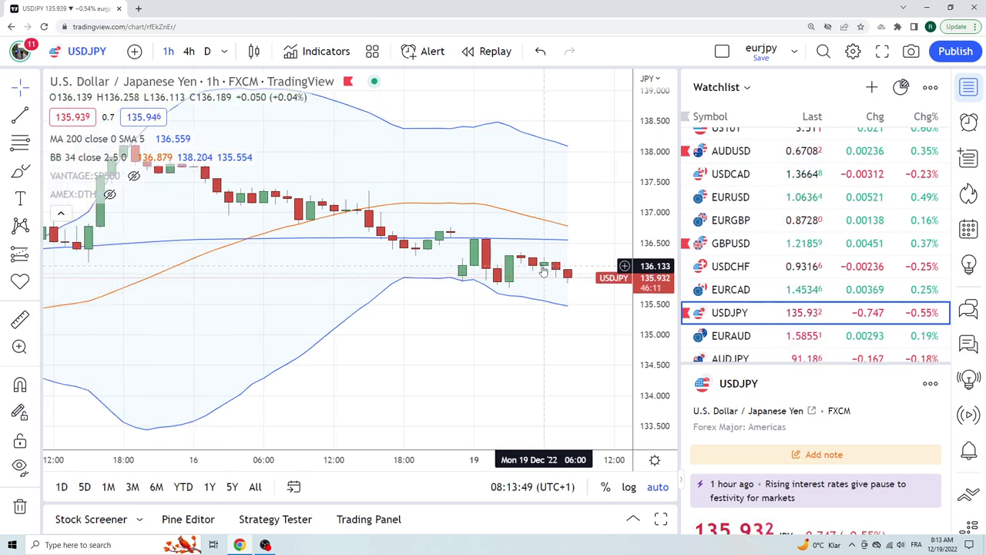
click(207, 51)
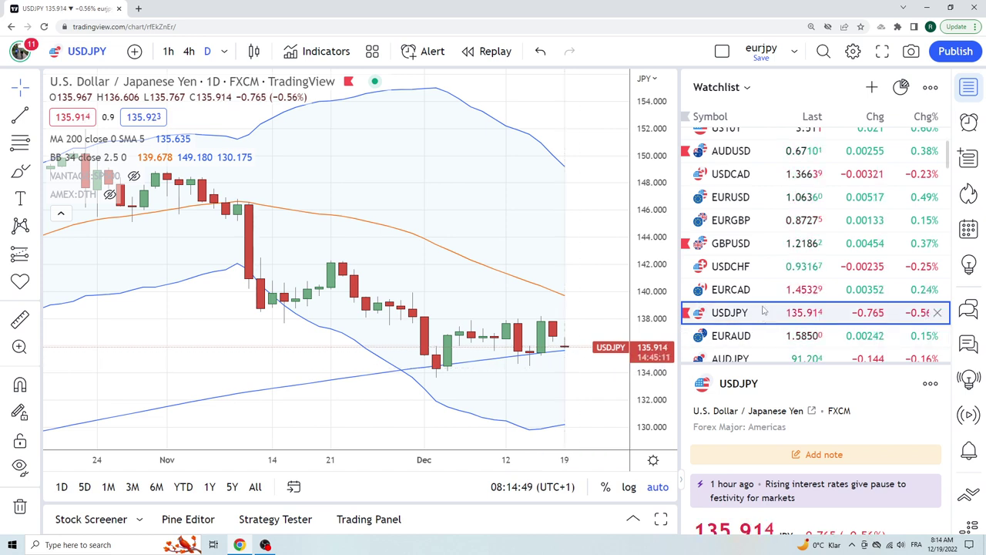
scroll(751, 293, down, 3)
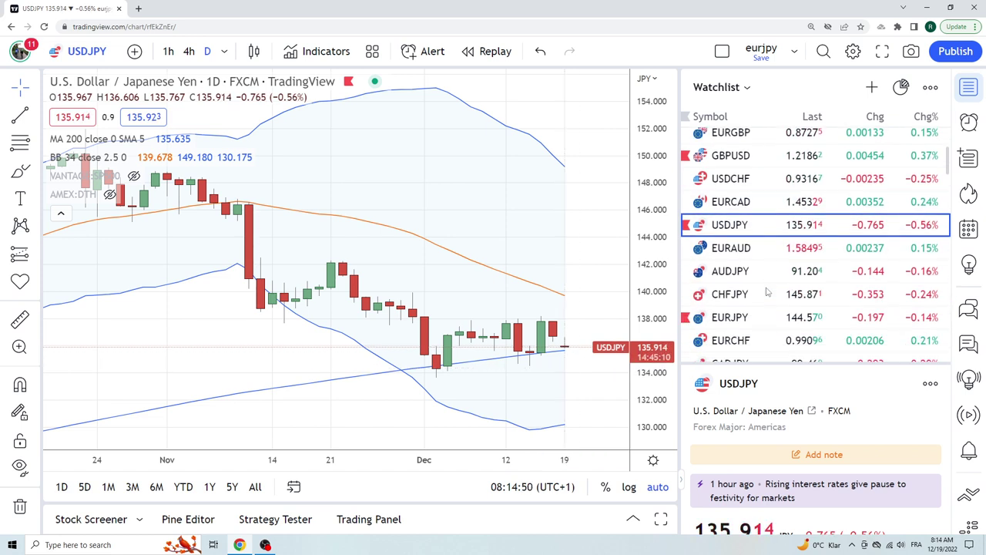
click(743, 257)
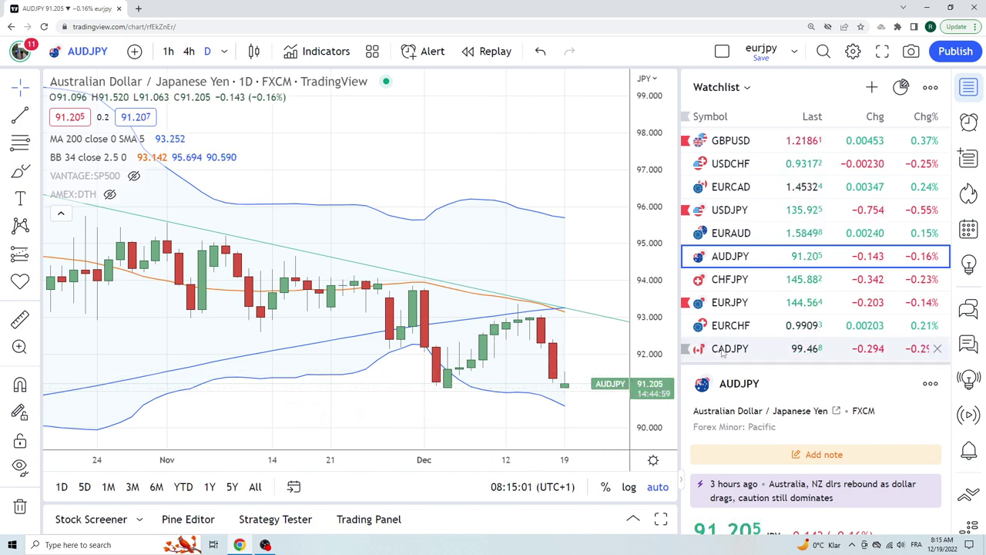
Load the CADJPY daily chart from further down the watchlist.
scroll(773, 231, down, 1)
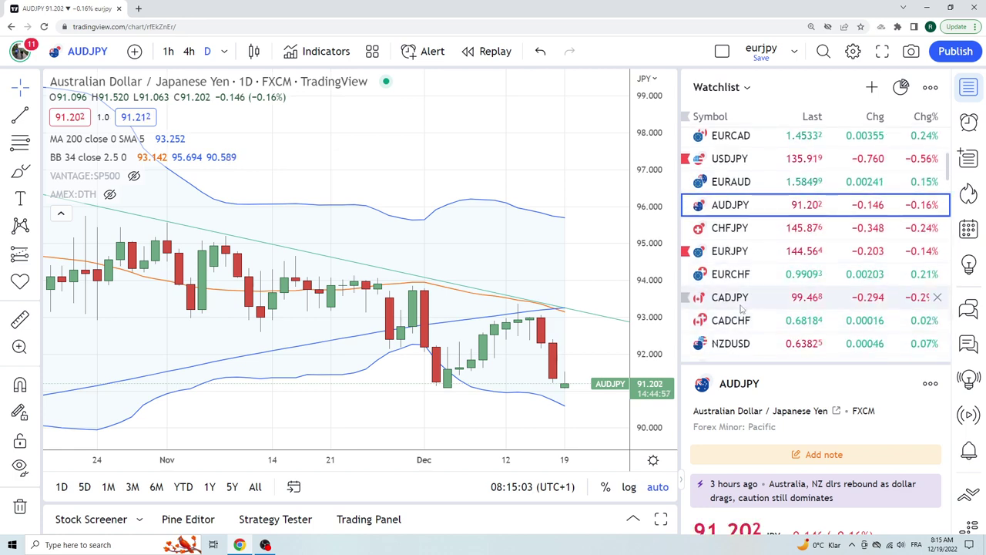
click(771, 298)
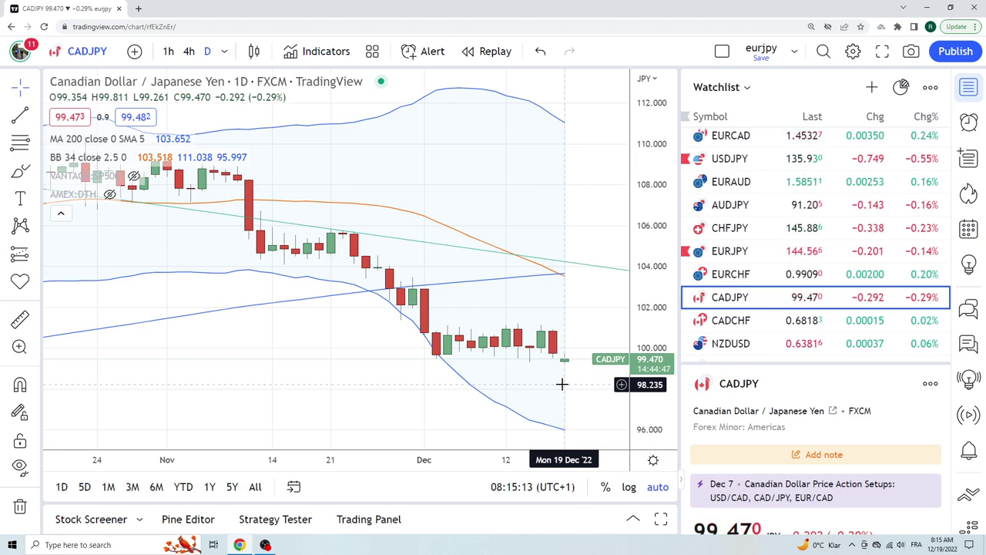
Put CADJPY on 1-hour candles and zoom the chart out and back in.
click(168, 51)
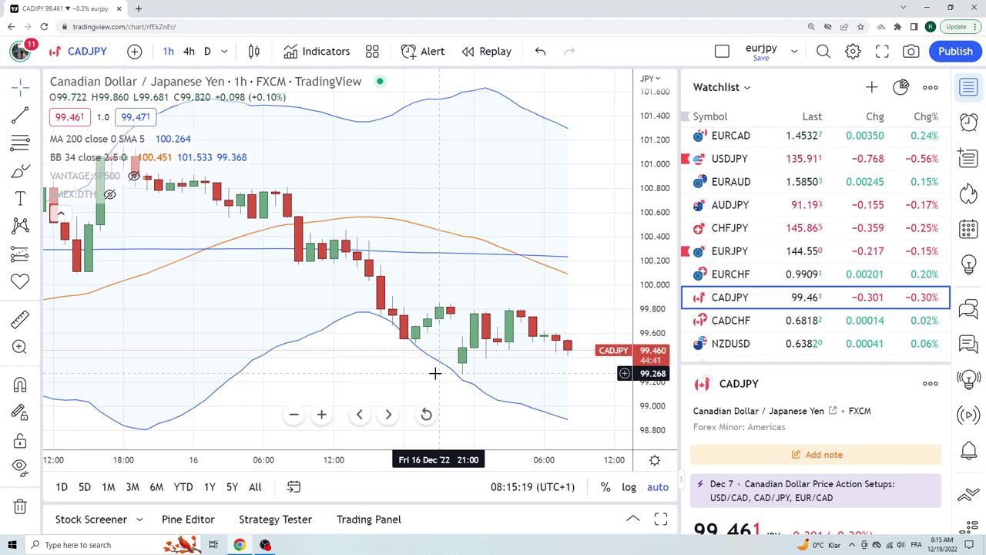
scroll(435, 373, down, 3)
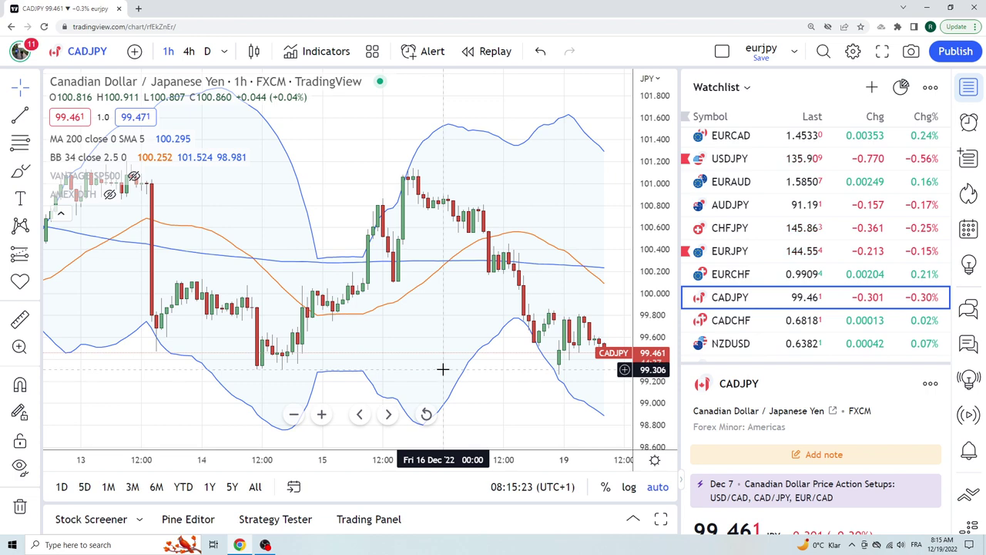
scroll(393, 341, up, 3)
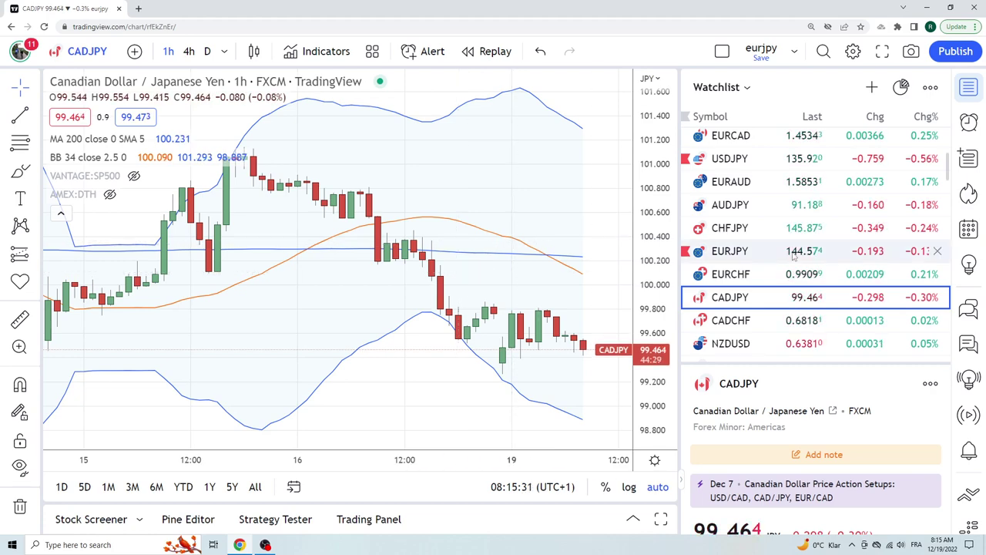
scroll(782, 284, up, 5)
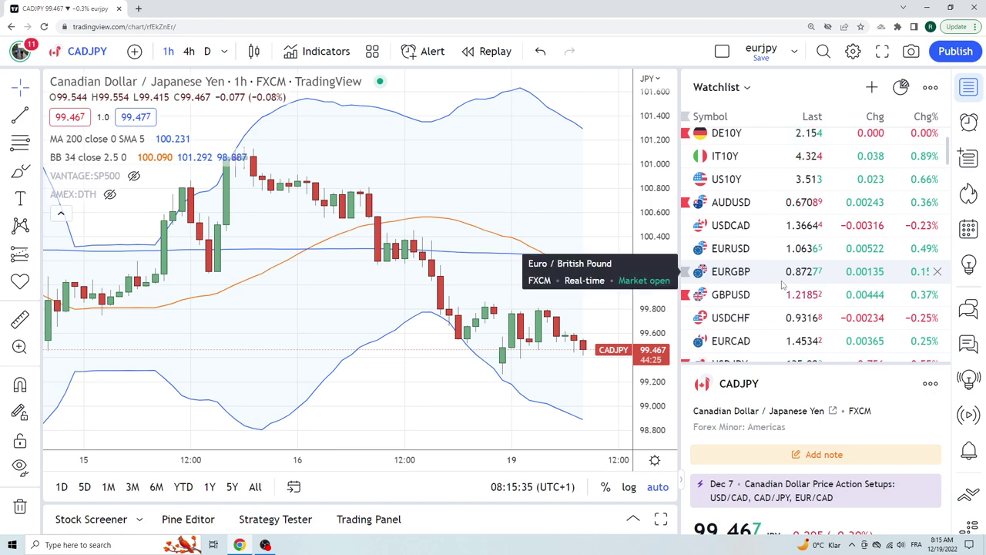
Glance at AUDUSD hourly, then load the ES1! S&P 500 E-mini futures chart.
click(751, 206)
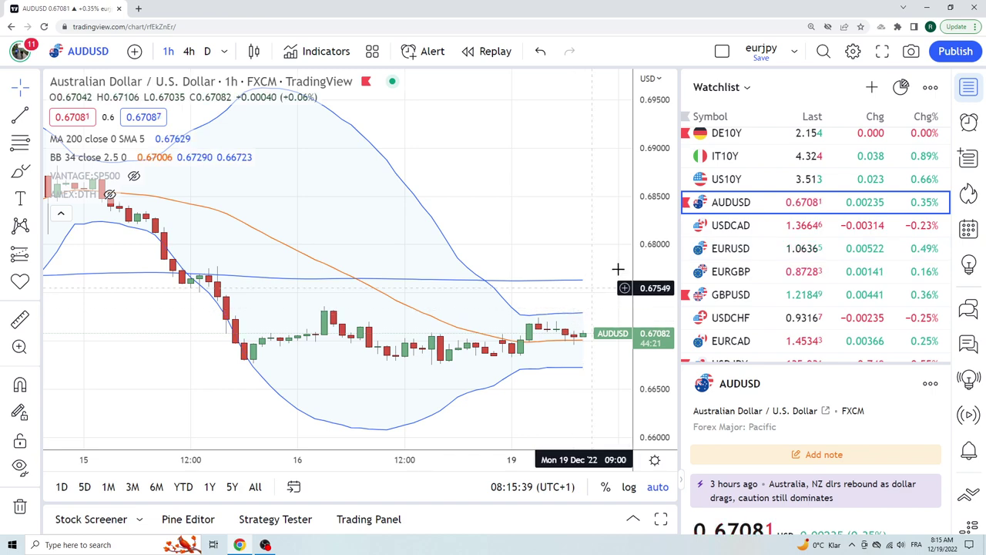
scroll(769, 210, up, 3)
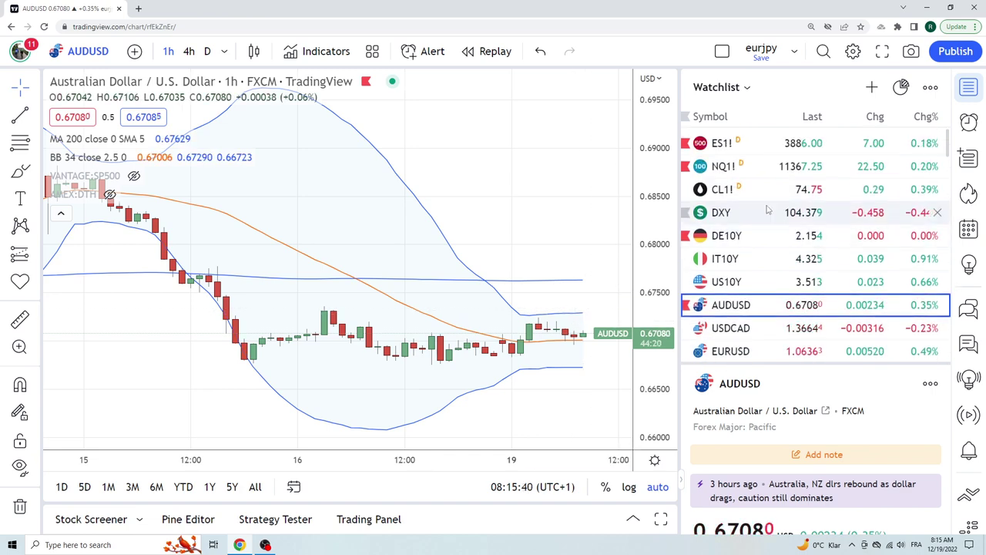
click(827, 148)
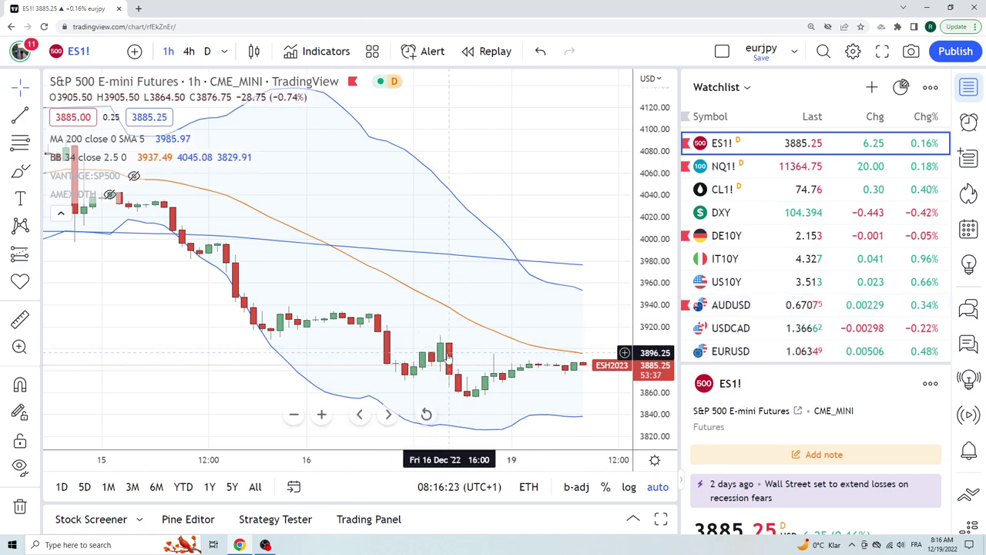
Revisit AUDUSD briefly, then load the US10Y bond yield chart on hourly candles.
click(729, 305)
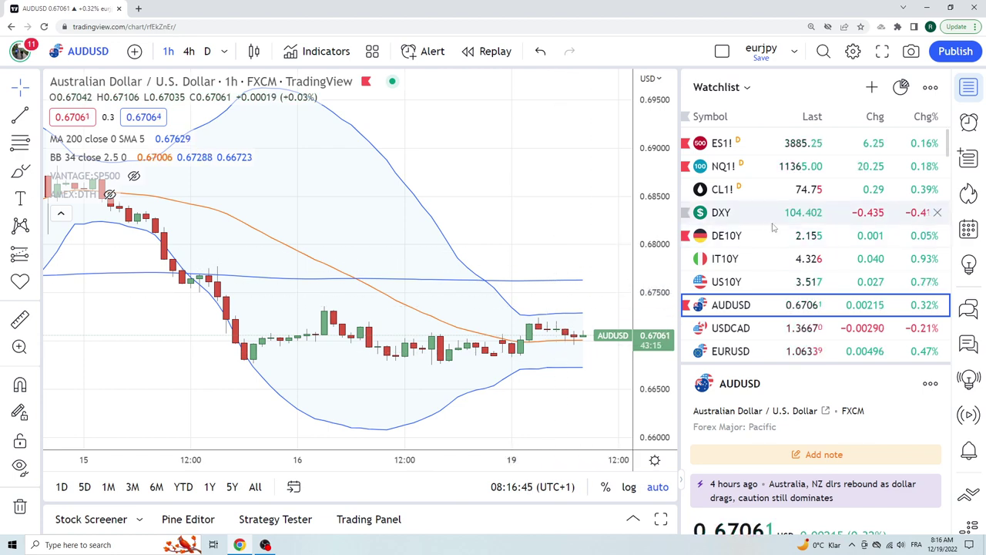
click(723, 286)
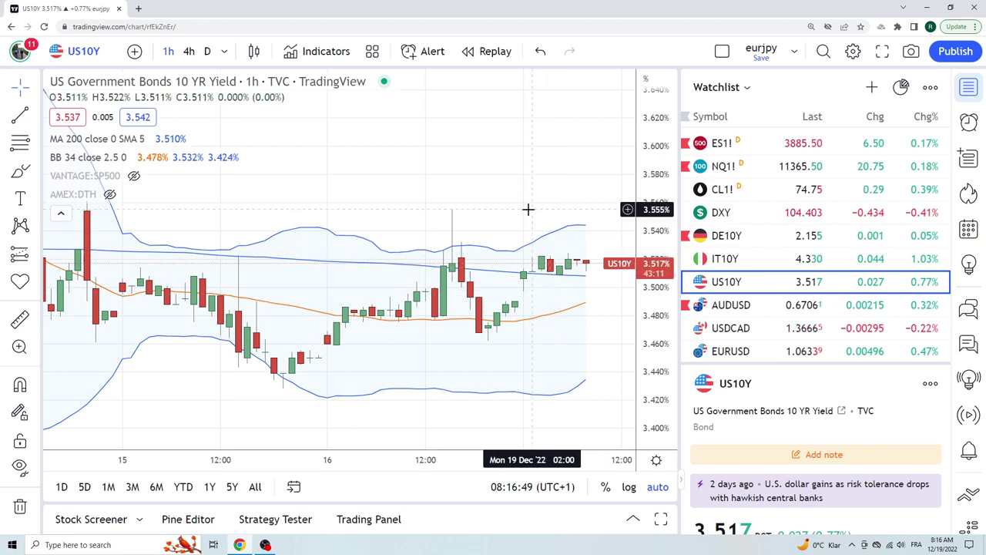
scroll(502, 233, down, 2)
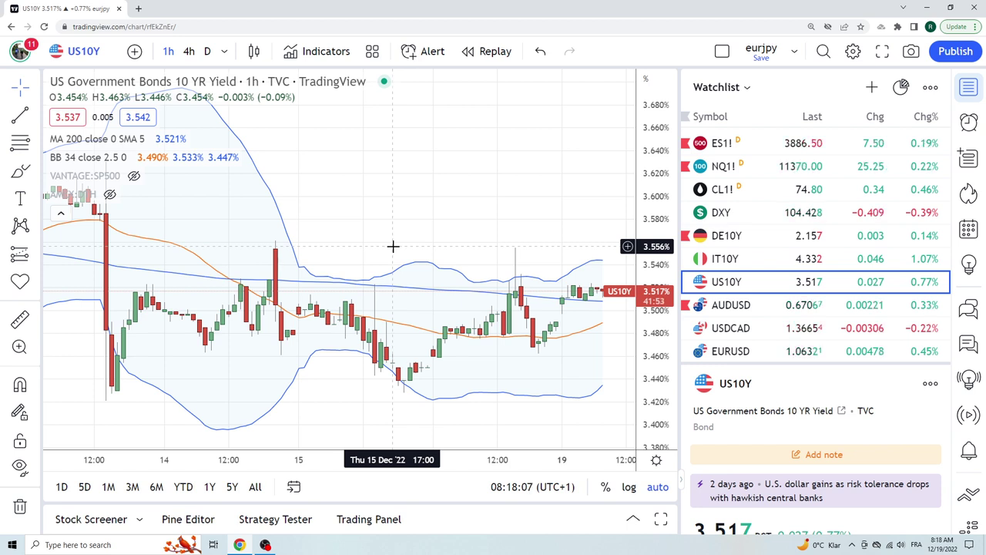
scroll(766, 303, down, 2)
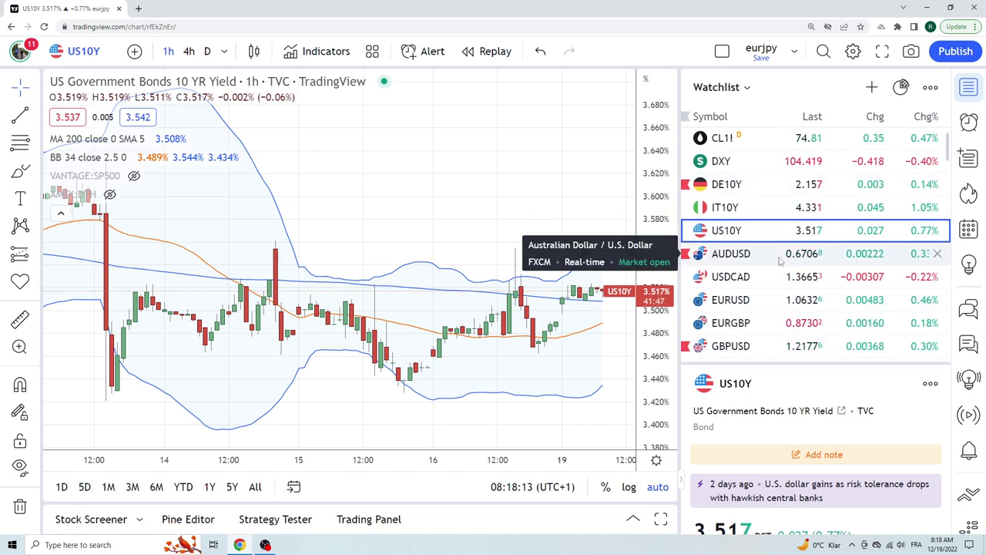
Set Light Crude Oil Futures to daily candles, then load the USDCAD daily chart.
click(794, 277)
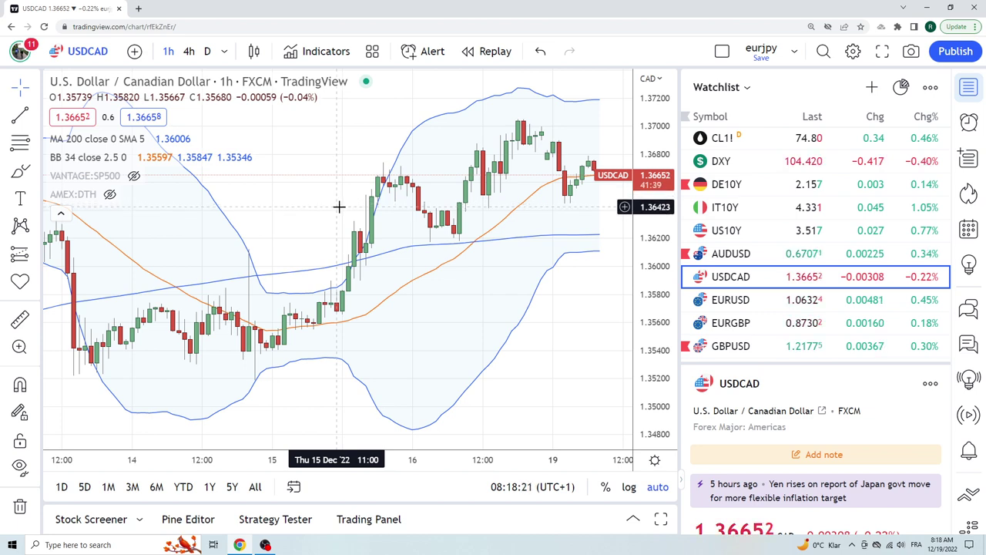
click(817, 140)
scroll(404, 299, up, 5)
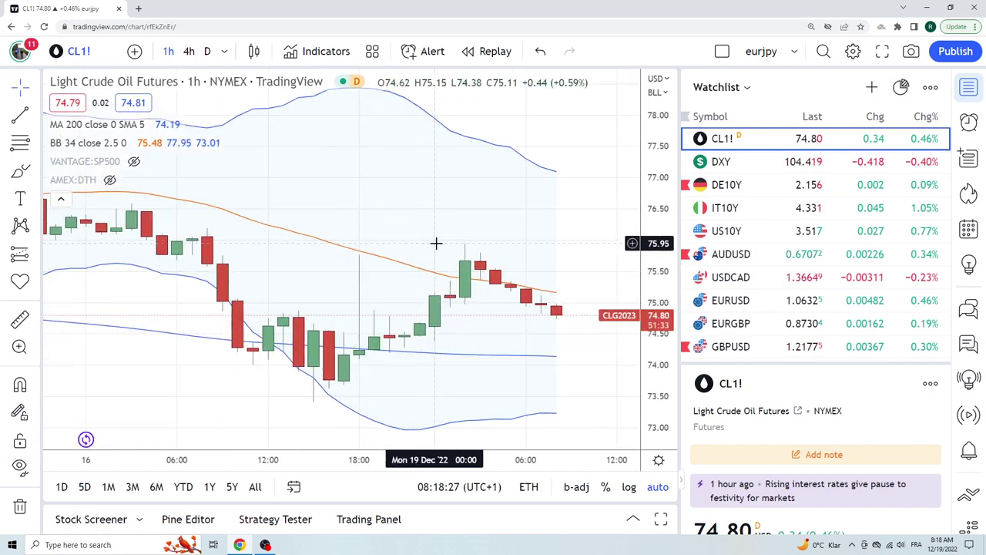
click(207, 50)
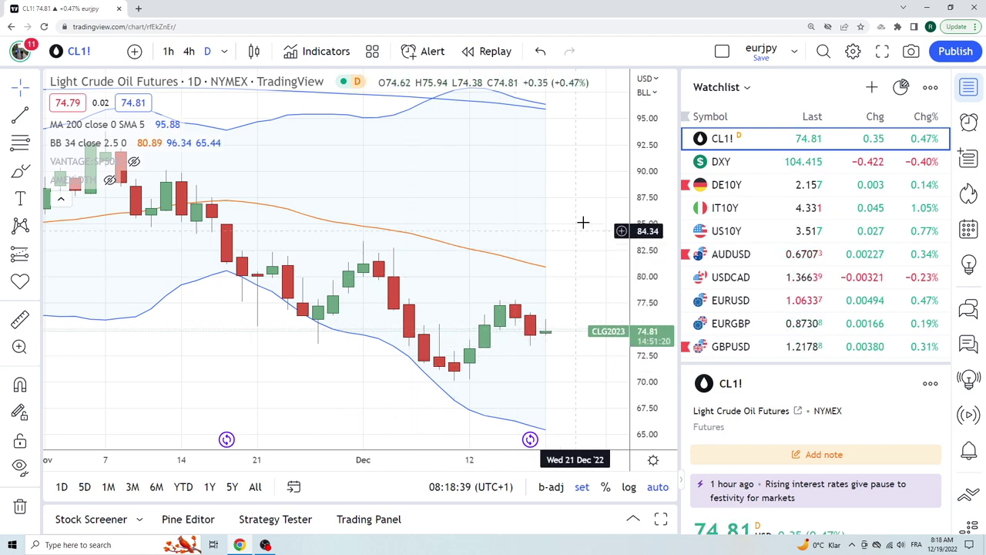
click(736, 279)
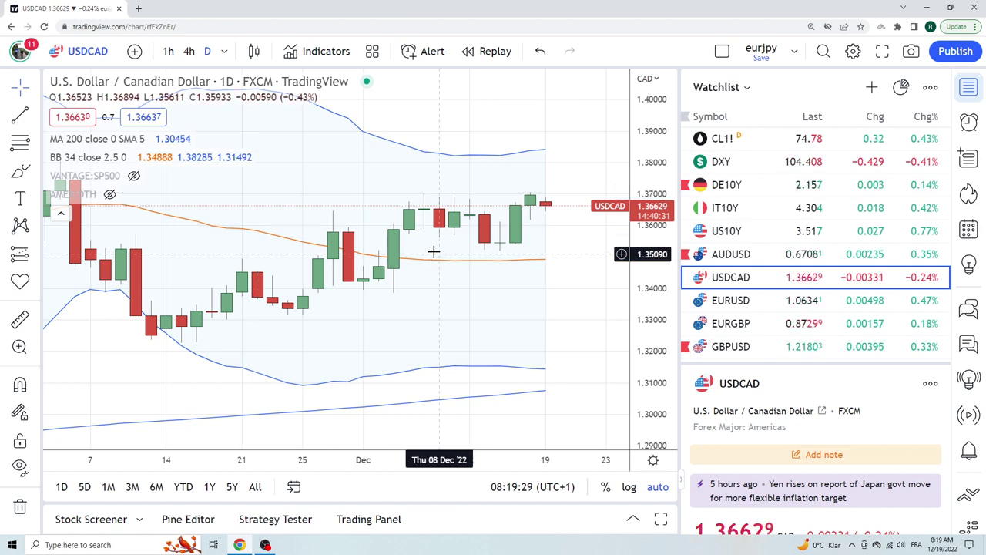
Load the EURUSD daily chart from the watchlist.
click(736, 307)
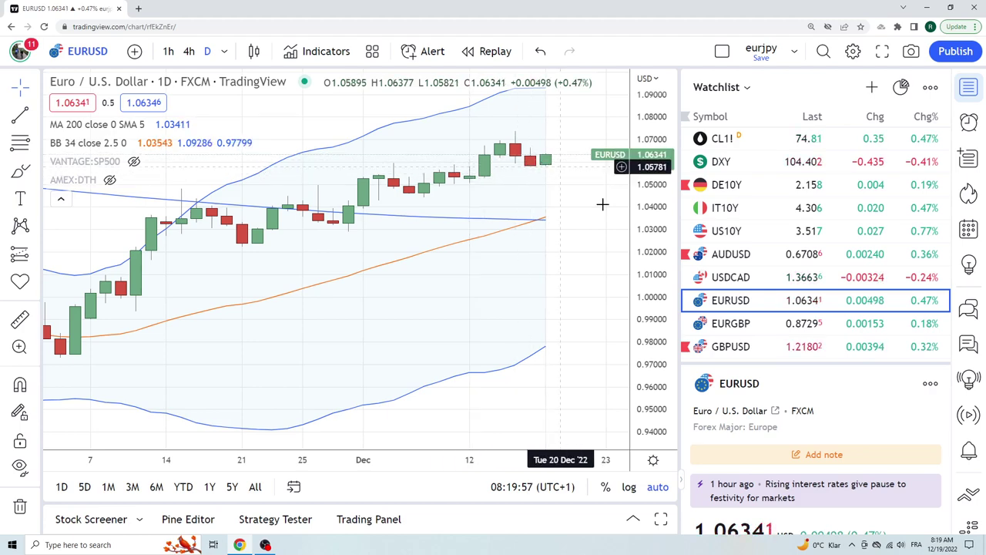
Look at EURGBP daily, then load the GBPUSD daily chart.
click(731, 324)
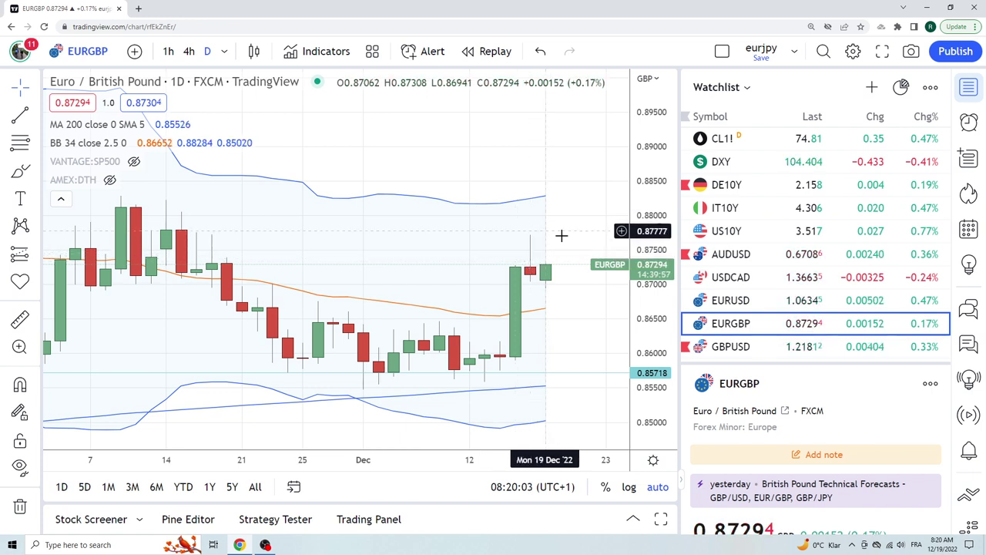
click(738, 349)
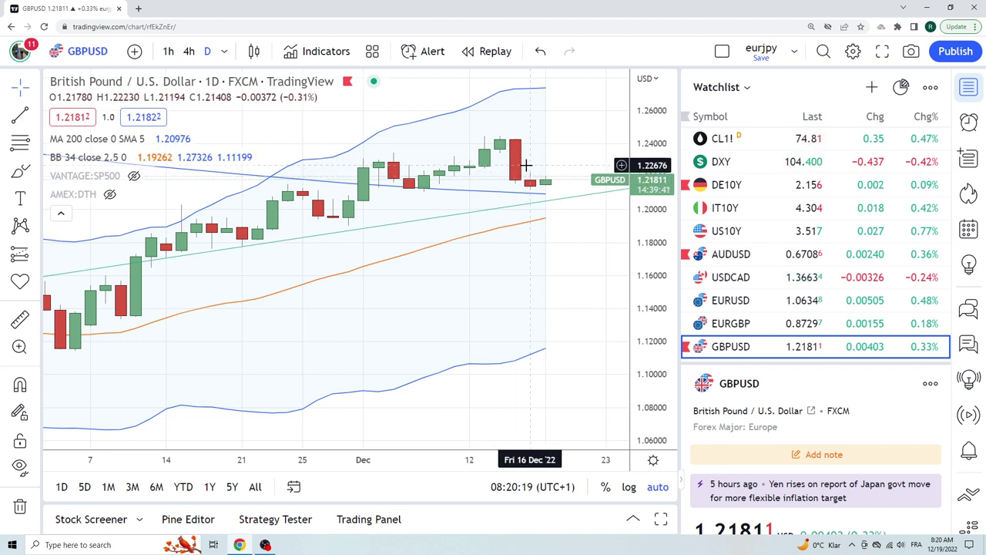
scroll(743, 266, down, 3)
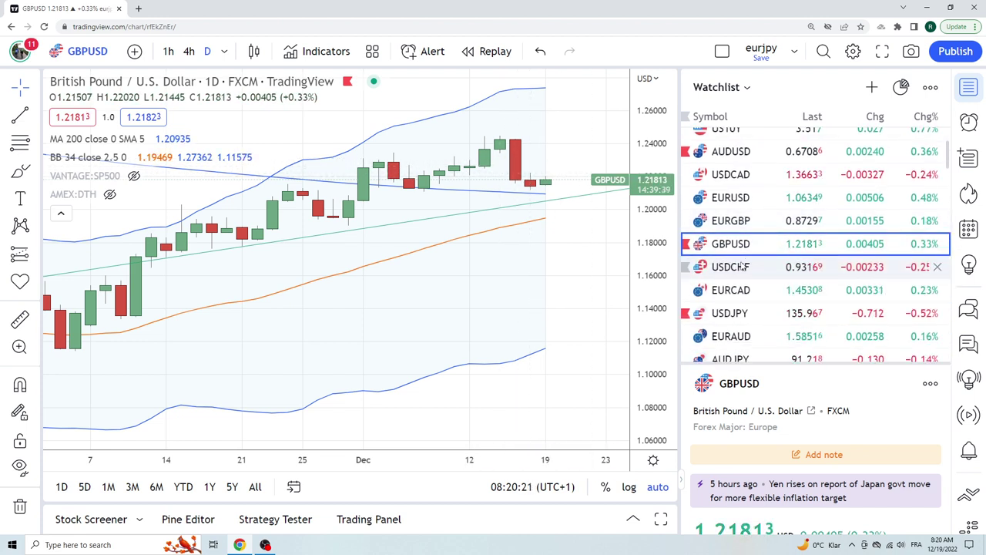
Load the USDCHF daily chart from the watchlist.
click(742, 266)
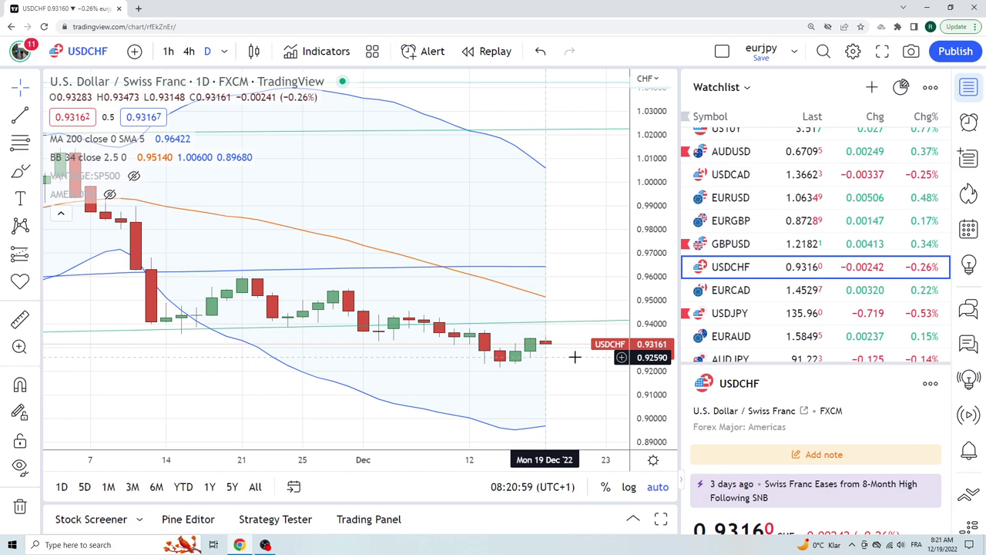
Switch the chart from USDCHF to EURAUD daily, keeping the moving average and Bollinger Bands.
click(732, 338)
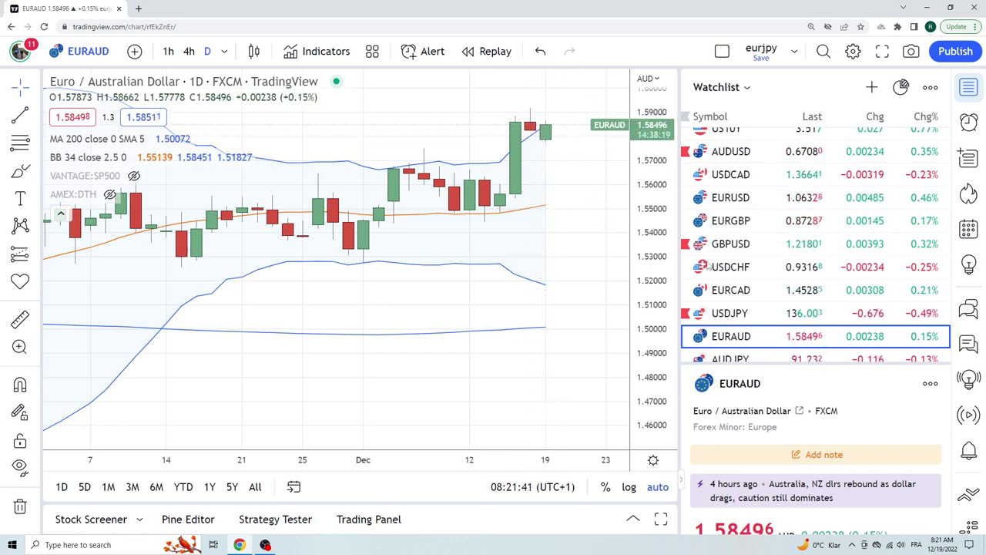
scroll(757, 262, down, 1)
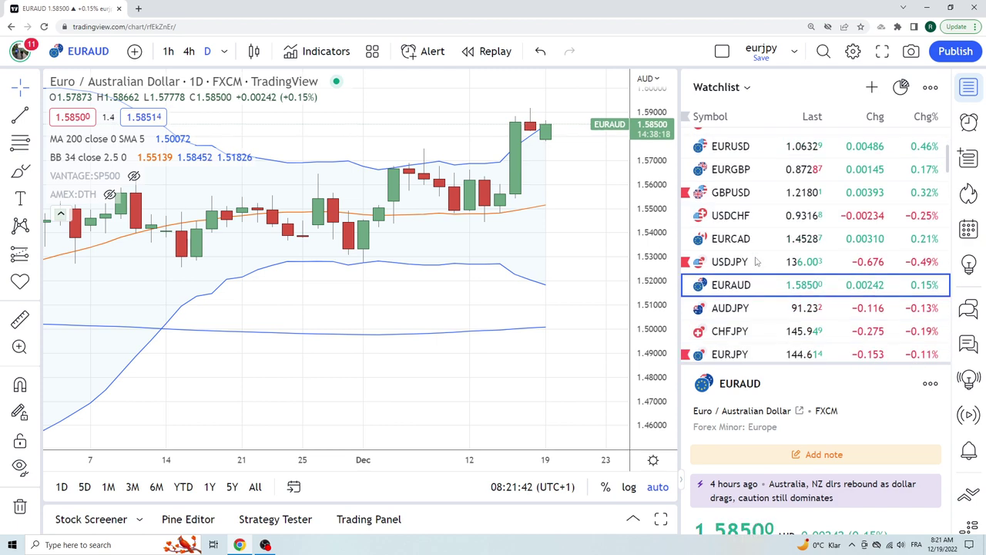
Replace EURAUD with the AUDJPY daily chart and scroll through its recent bars.
click(746, 309)
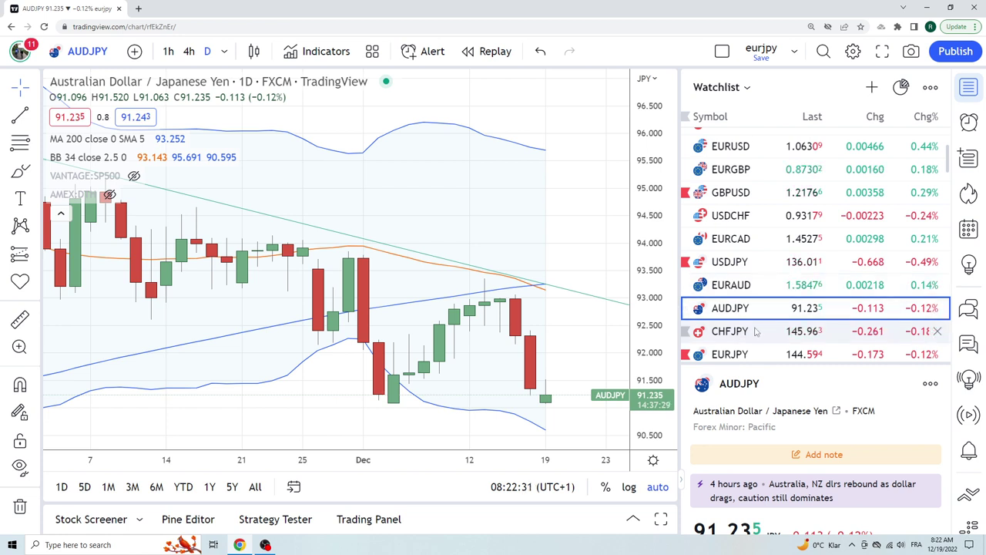
scroll(756, 331, down, 3)
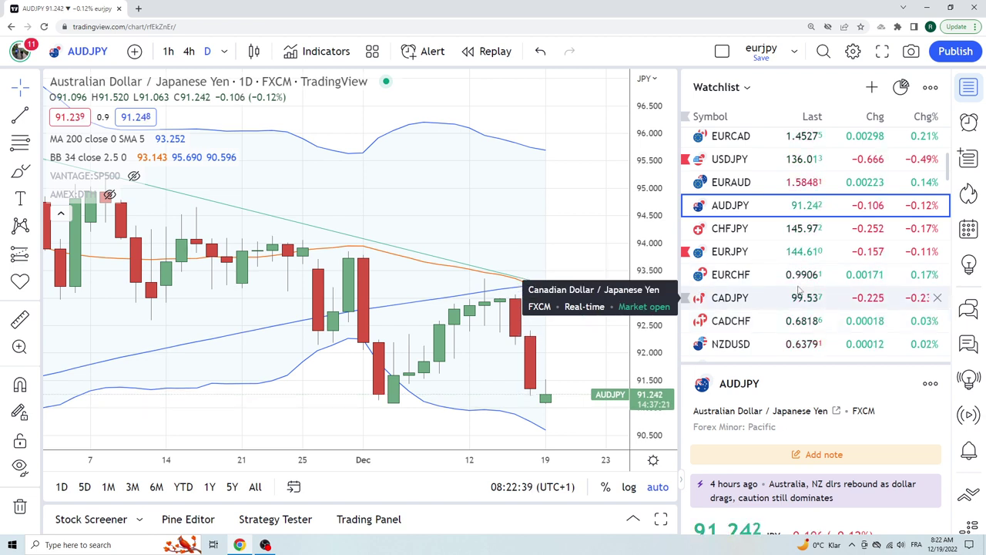
scroll(770, 285, down, 1)
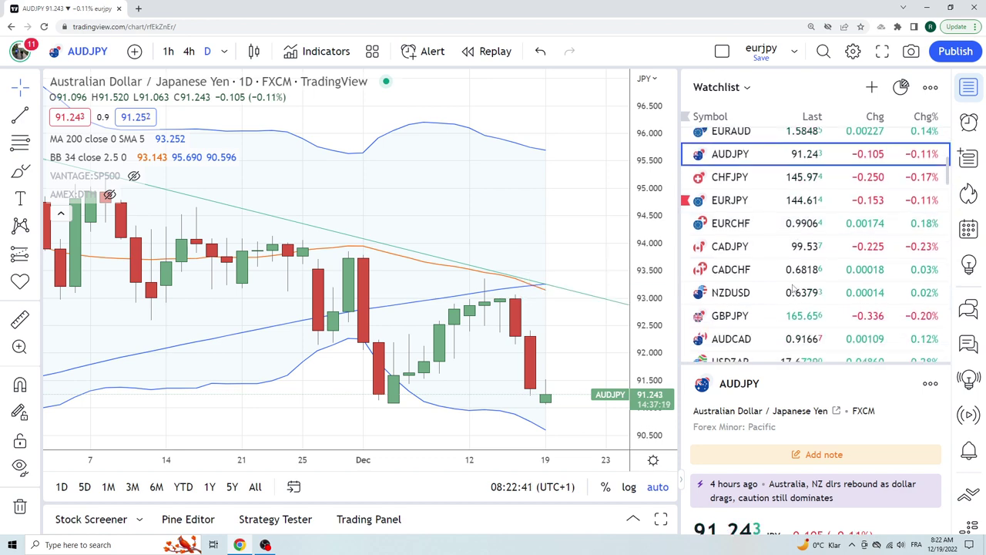
Load NZDUSD in place of AUDJPY and set the chart interval to 4h.
click(732, 293)
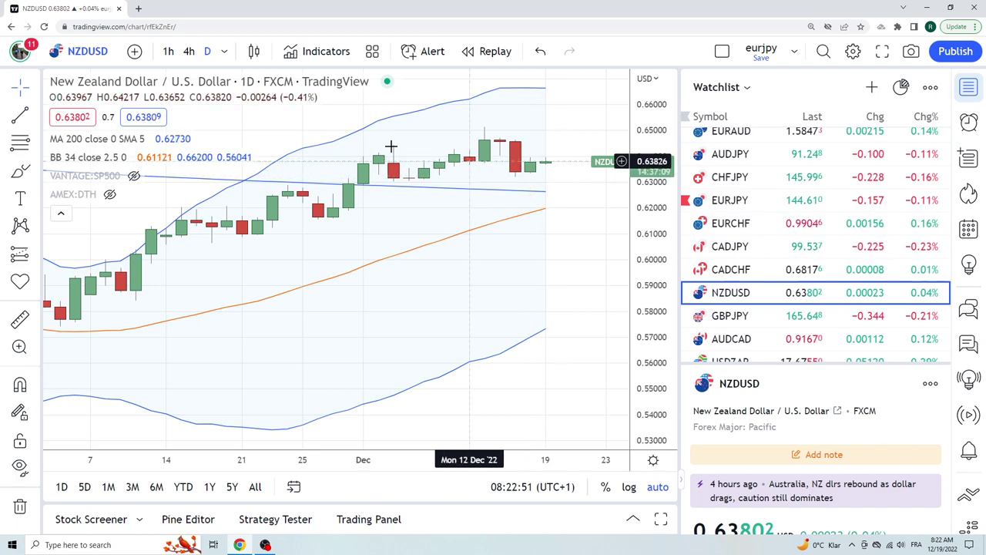
click(189, 51)
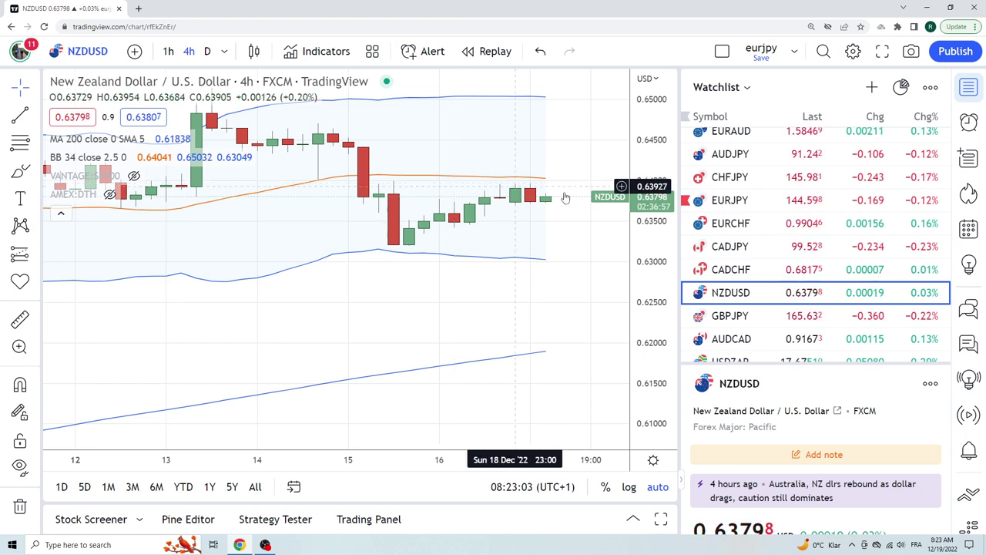
scroll(778, 280, down, 1)
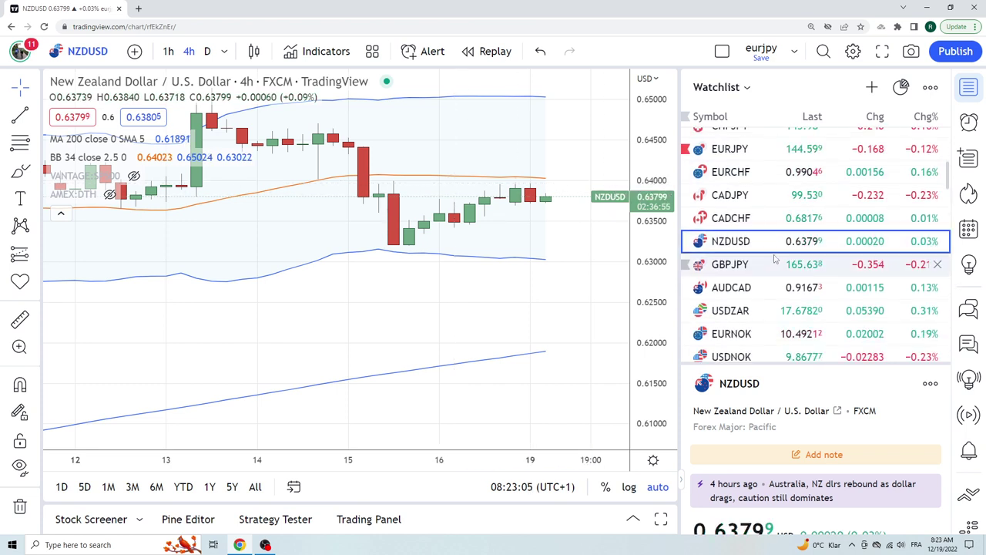
Load USDZAR on 4h candles and zoom out to see more history.
click(737, 315)
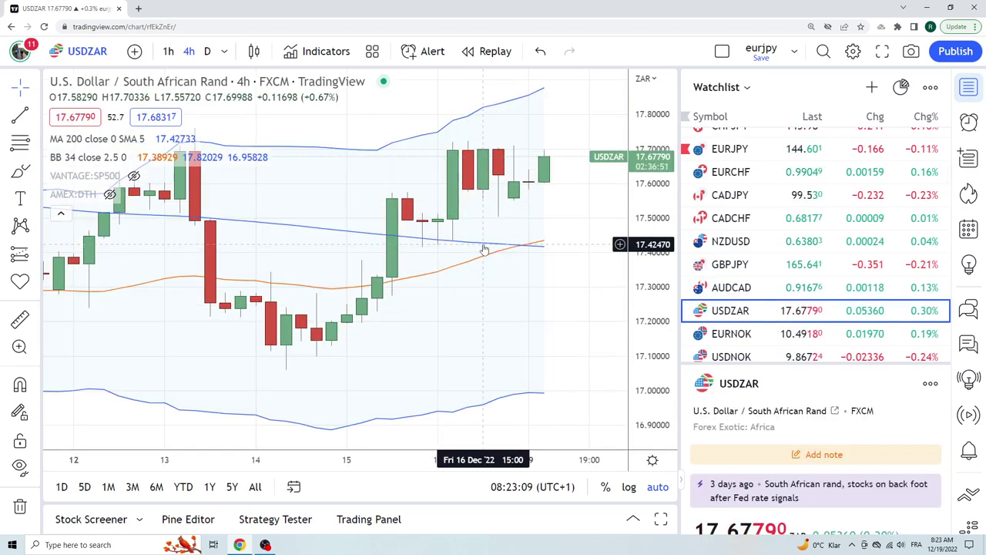
scroll(478, 248, down, 2)
scroll(483, 249, down, 2)
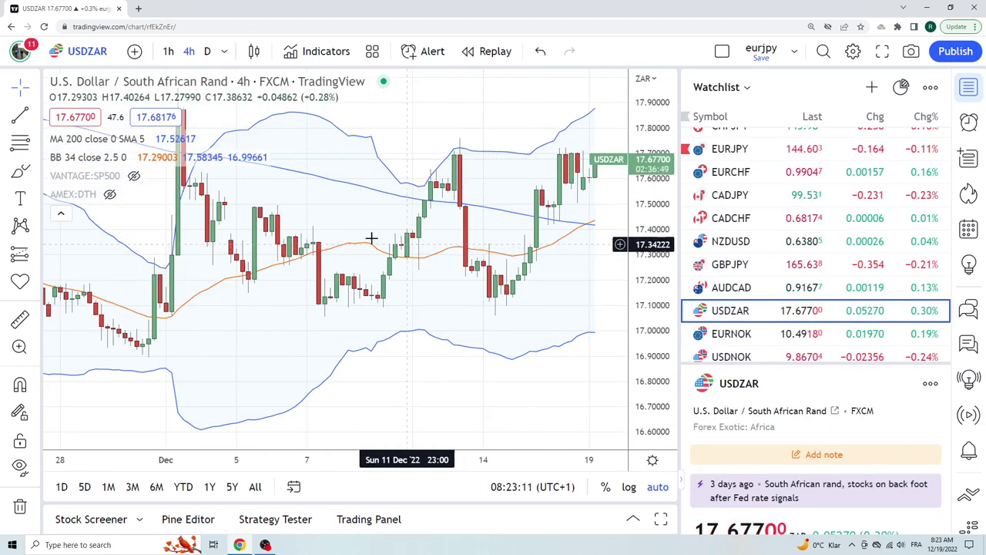
Show USDZAR on the daily interval, panned to the most recent months.
click(207, 51)
scroll(326, 298, up, 3)
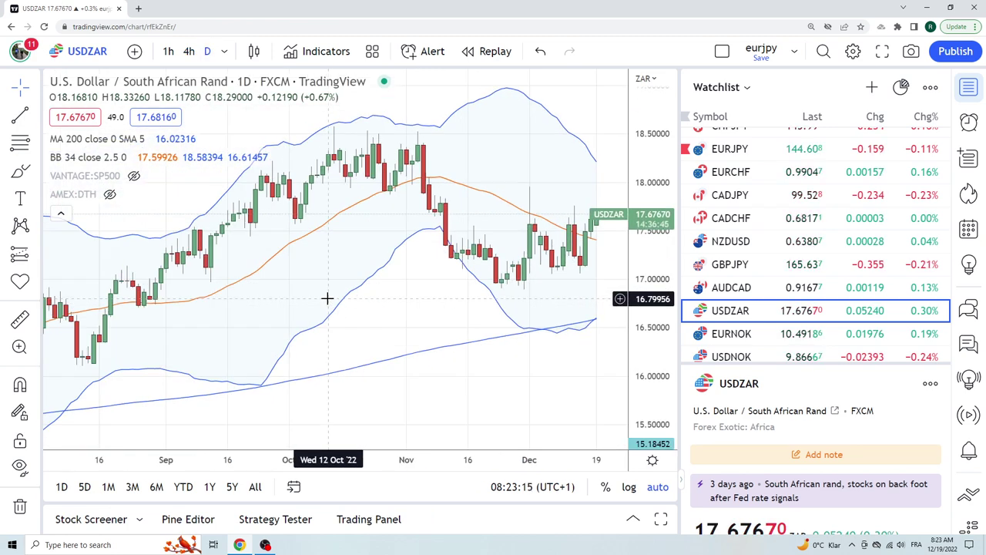
drag(435, 228, 346, 235)
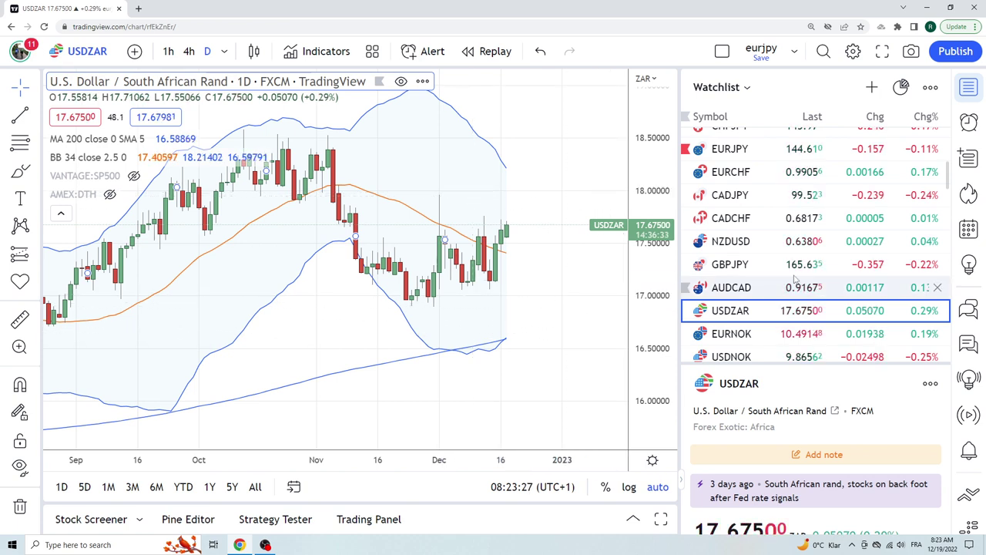
scroll(778, 223, down, 1)
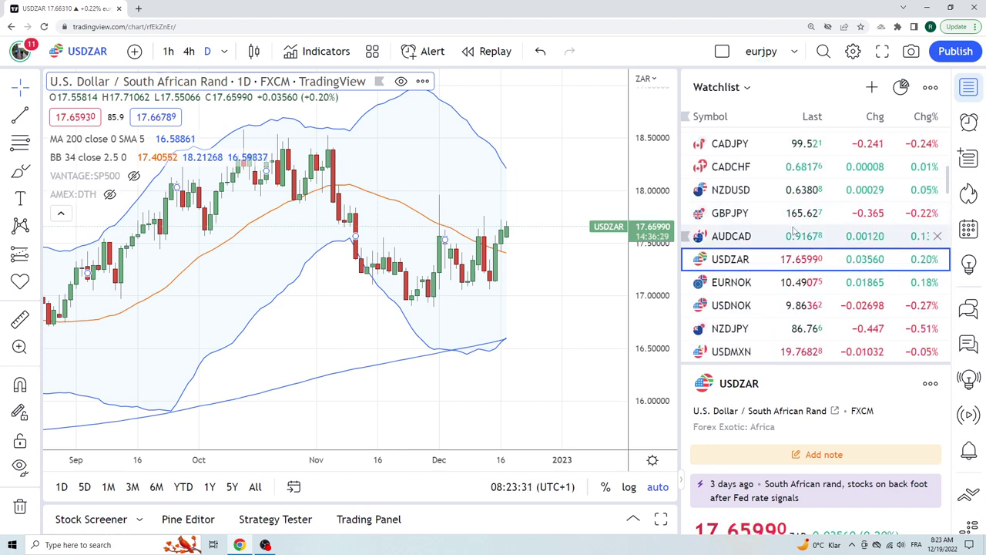
scroll(792, 231, down, 1)
Load the USDMXN daily chart, at 19.76829, down 0.05%, with indicators overlaid.
click(763, 300)
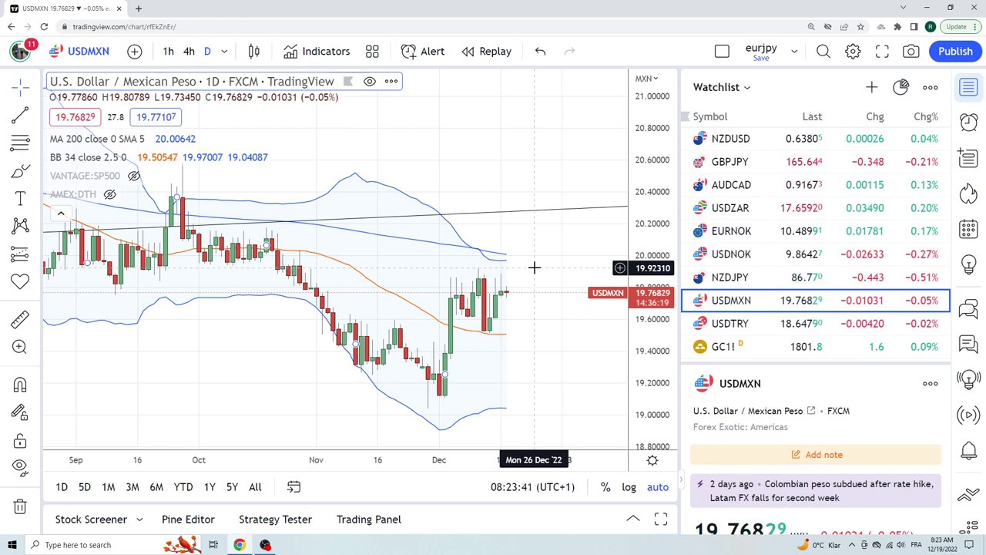
scroll(855, 258, up, 3)
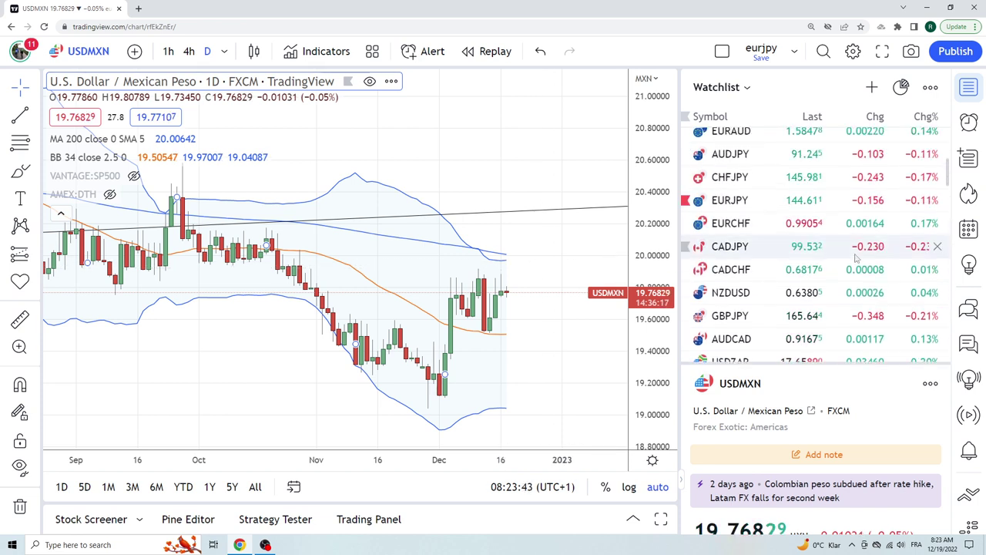